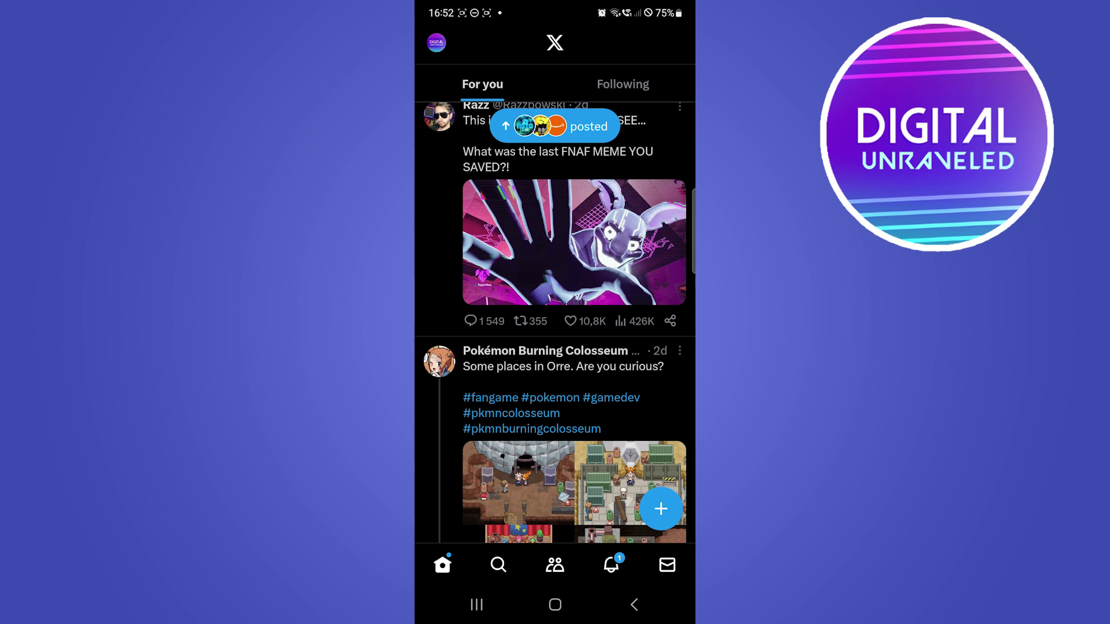
- Open the X account's own profile page from the avatar side drawer
{"action": "left_click", "coordinate": [437, 43]}
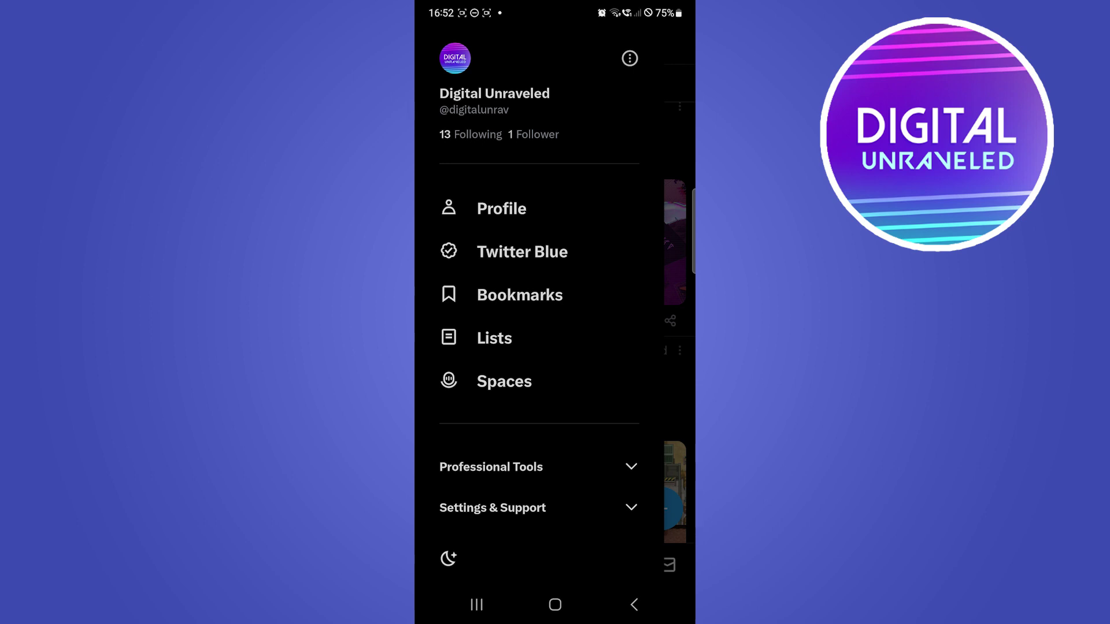
{"action": "left_click", "coordinate": [521, 208]}
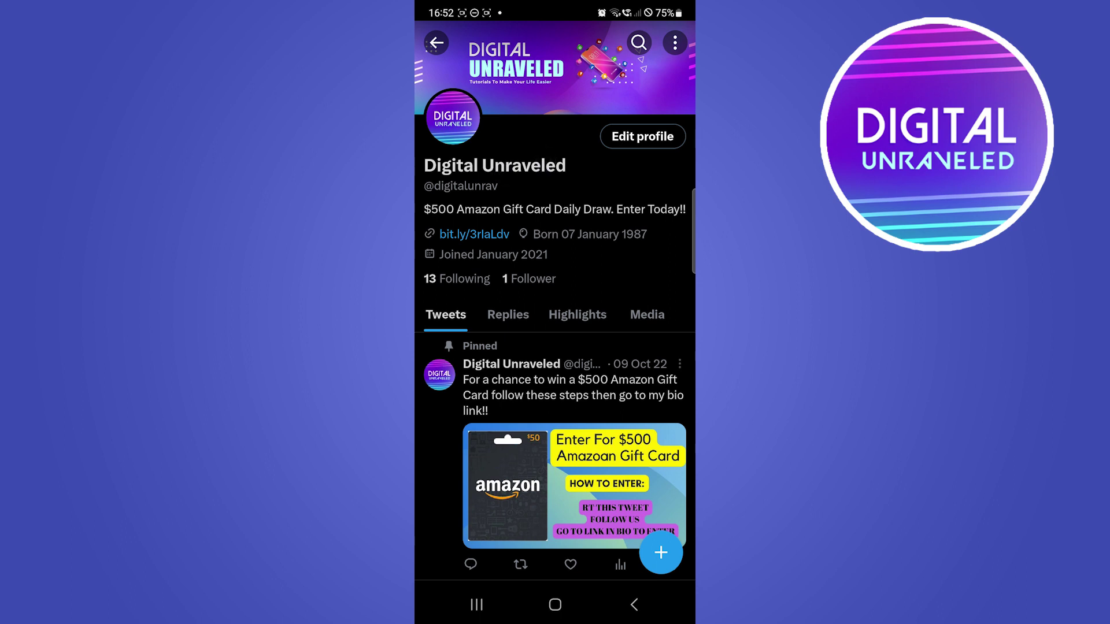
- Copy the X profile's URL through the profile menu's Share sheet
{"action": "left_click_drag", "start_coordinate": [672, 56], "coordinate": [594, 123]}
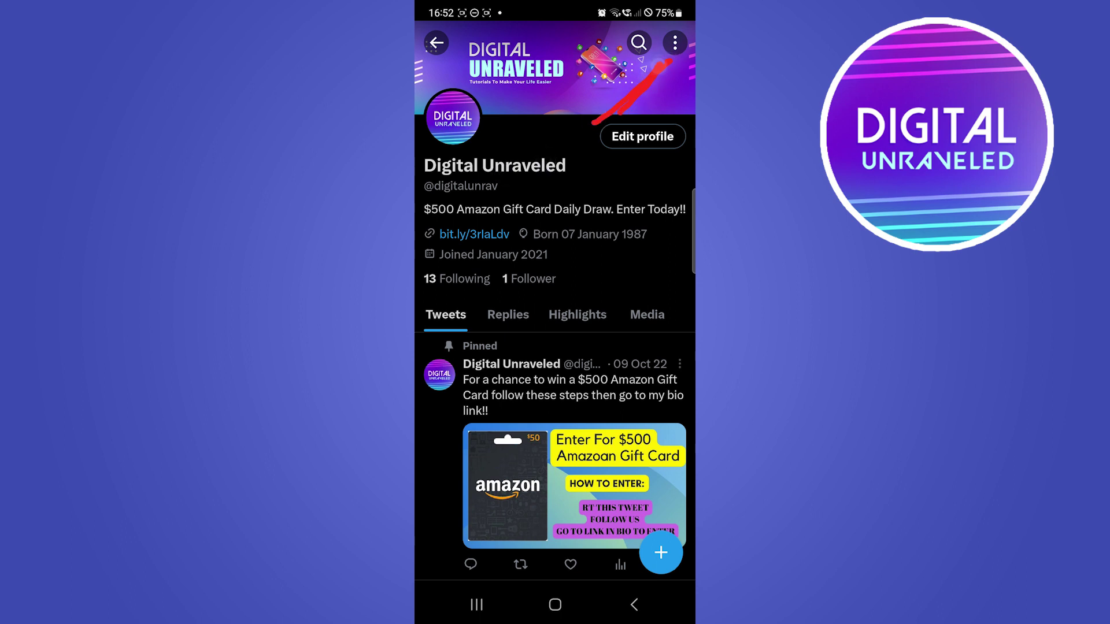
{"action": "left_click", "coordinate": [676, 43]}
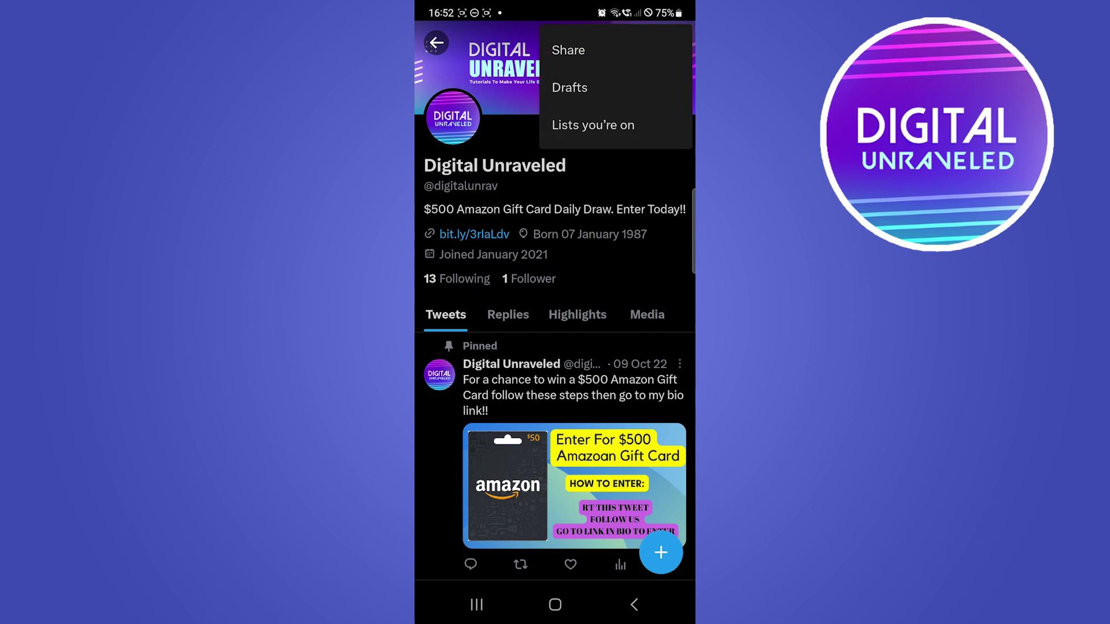
{"action": "left_click", "coordinate": [576, 52]}
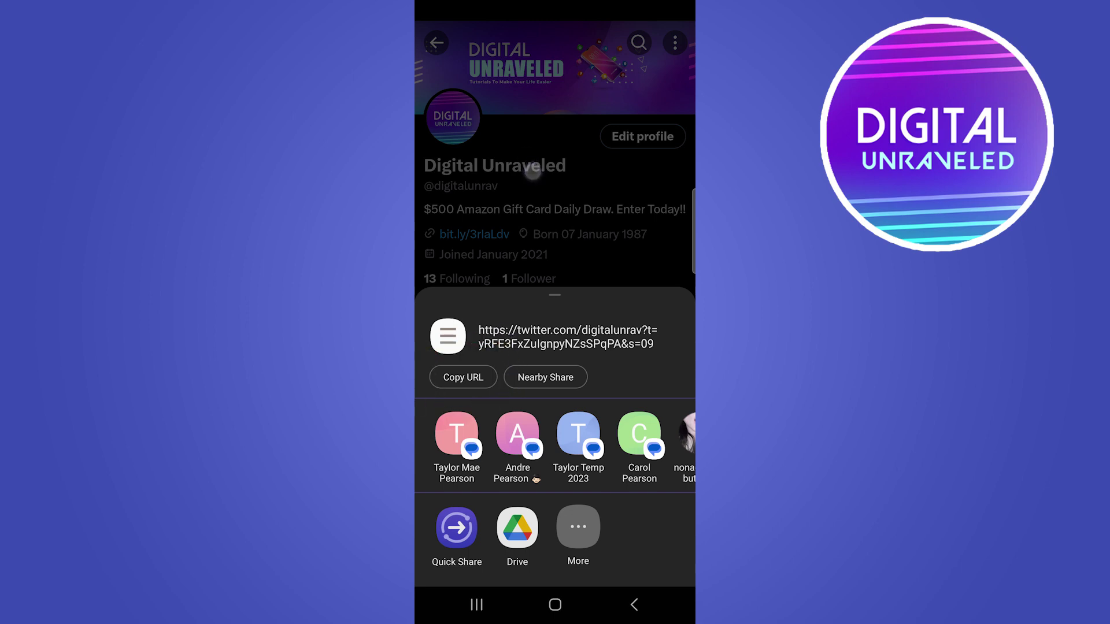
{"action": "left_click", "coordinate": [463, 378]}
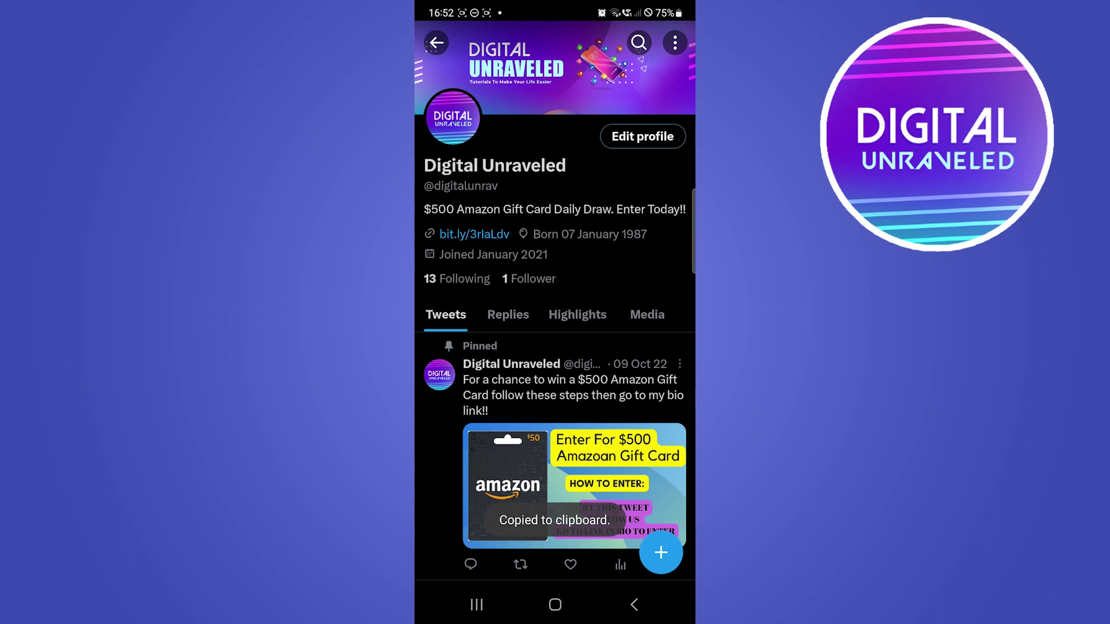
- Switch to Instagram, back out of Ad tools and reach the profile's Edit profile screen
{"action": "left_click", "coordinate": [555, 604]}
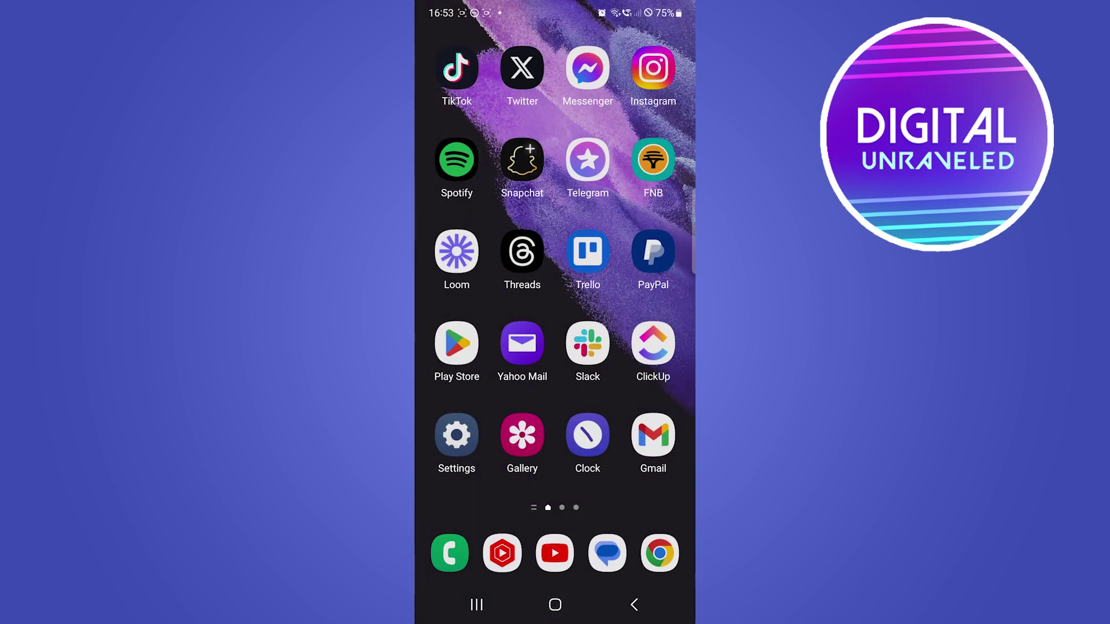
{"action": "left_click", "coordinate": [654, 70]}
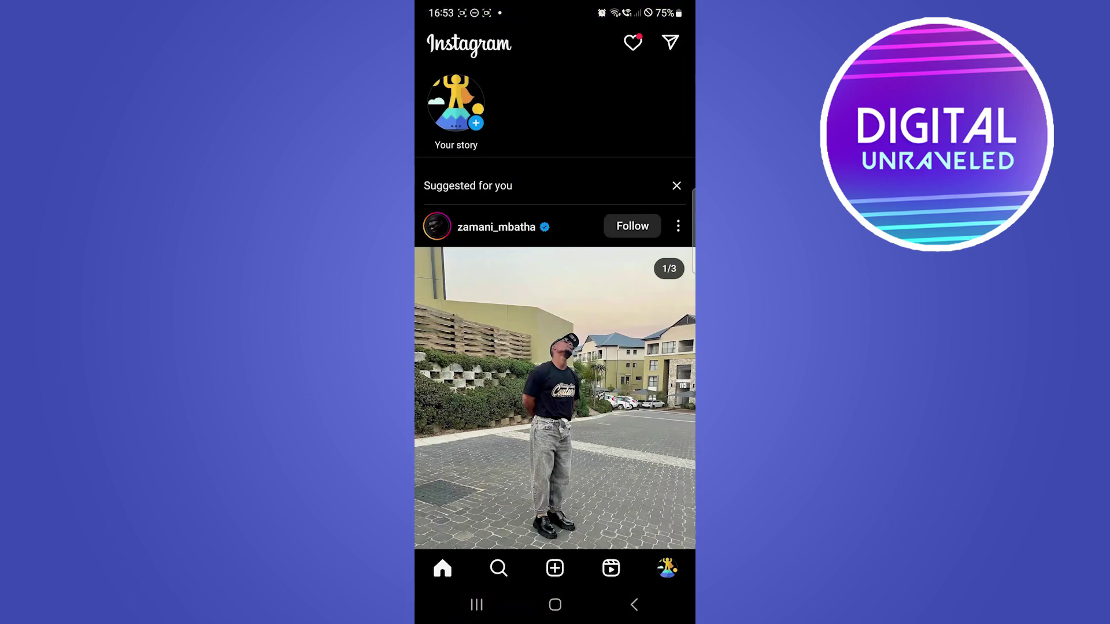
{"action": "left_click", "coordinate": [667, 570]}
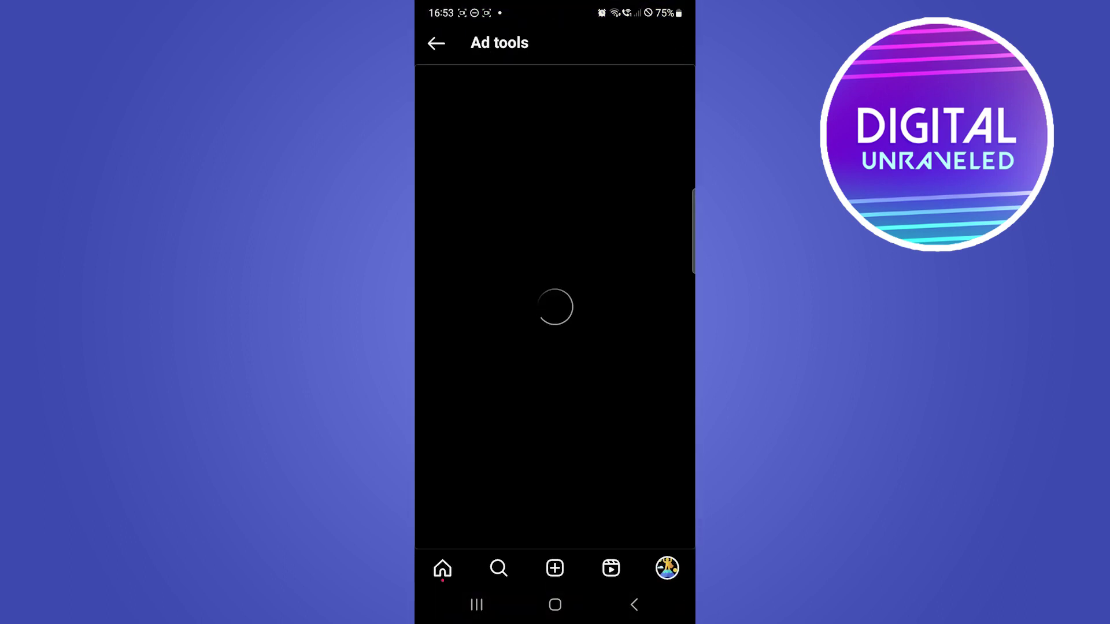
{"action": "left_click", "coordinate": [435, 43]}
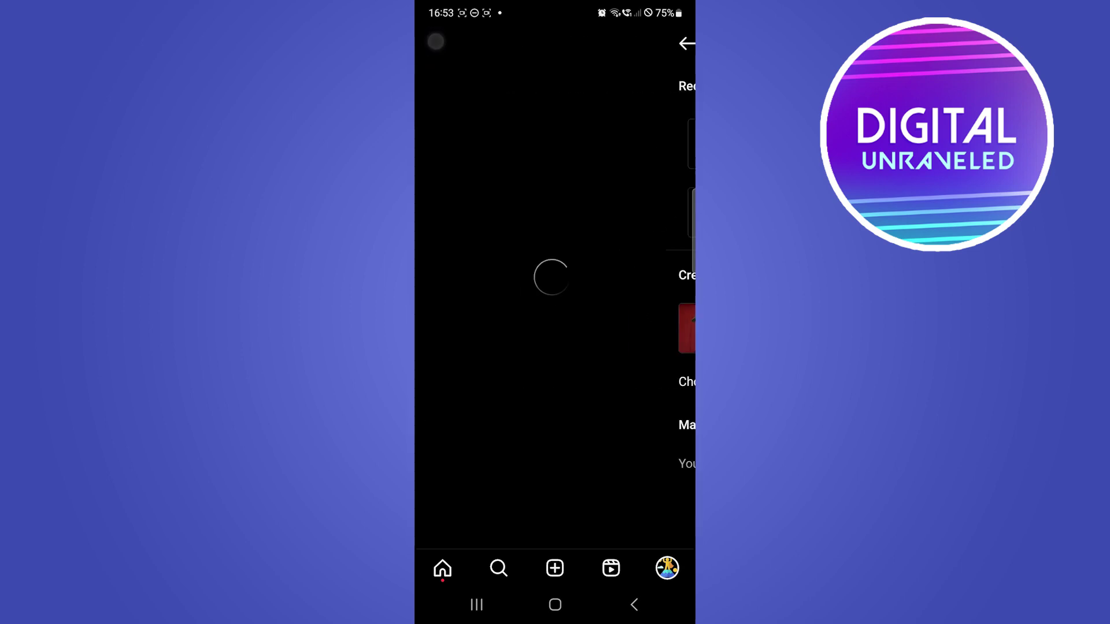
{"action": "left_click", "coordinate": [439, 43]}
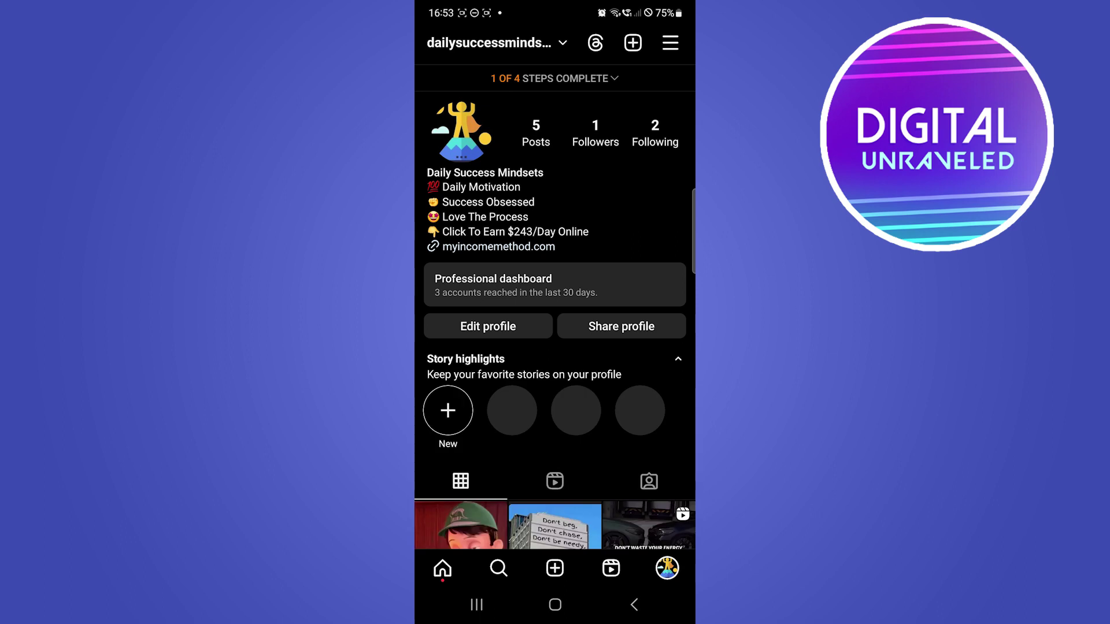
{"action": "left_click_drag", "start_coordinate": [547, 305], "coordinate": [545, 328]}
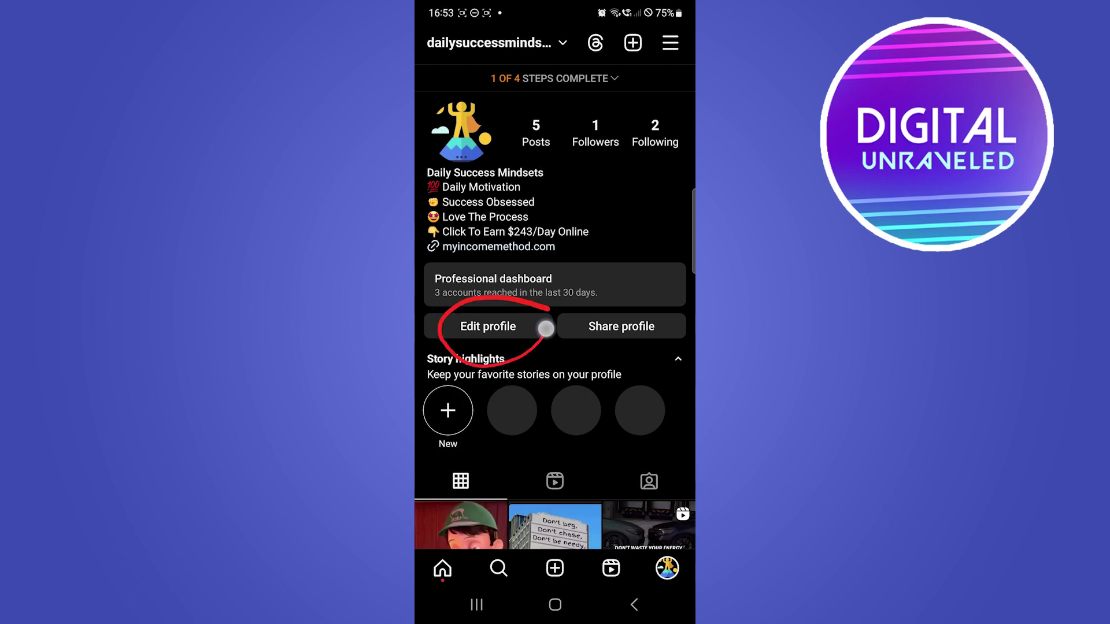
- Dismiss the avatar prompt with Not now and open the Links list in Edit profile
{"action": "left_click", "coordinate": [514, 327]}
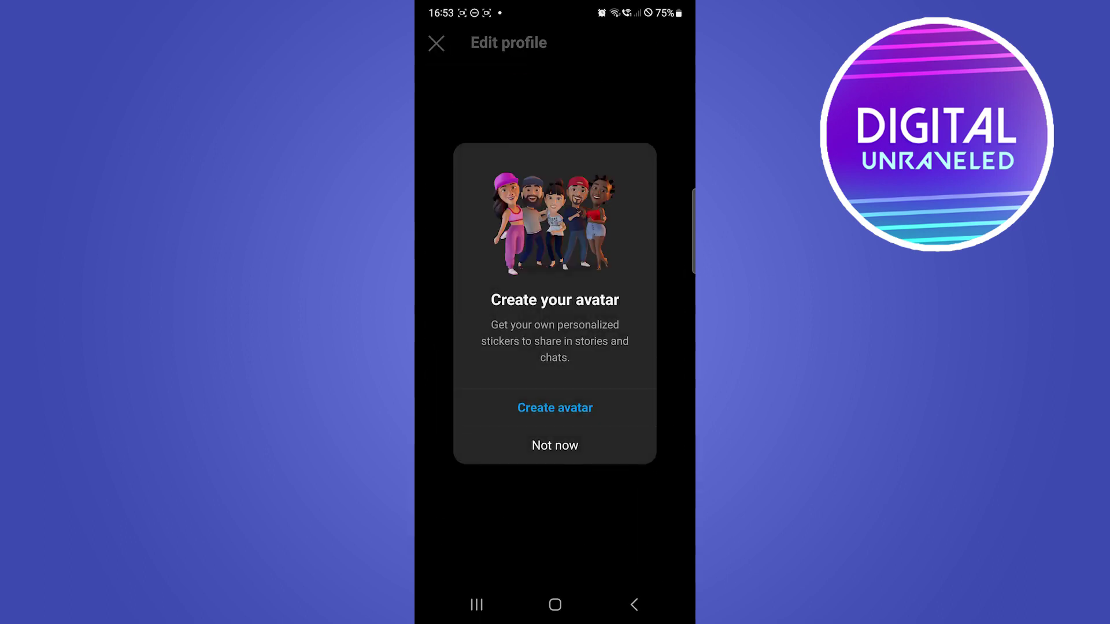
{"action": "left_click", "coordinate": [555, 445]}
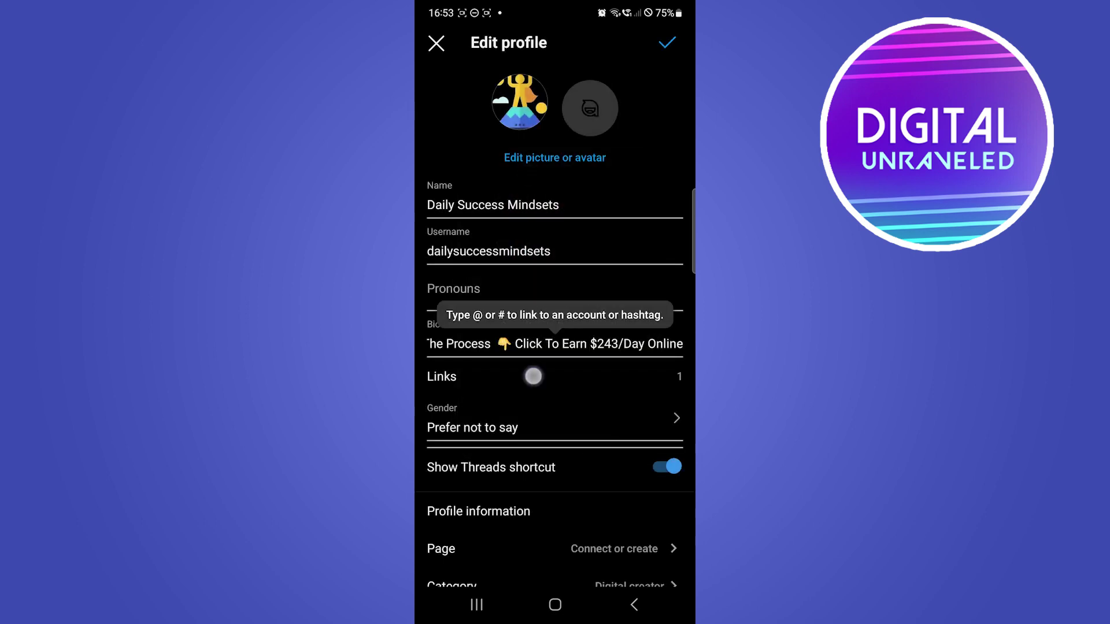
{"action": "left_click_drag", "start_coordinate": [533, 376], "coordinate": [478, 376]}
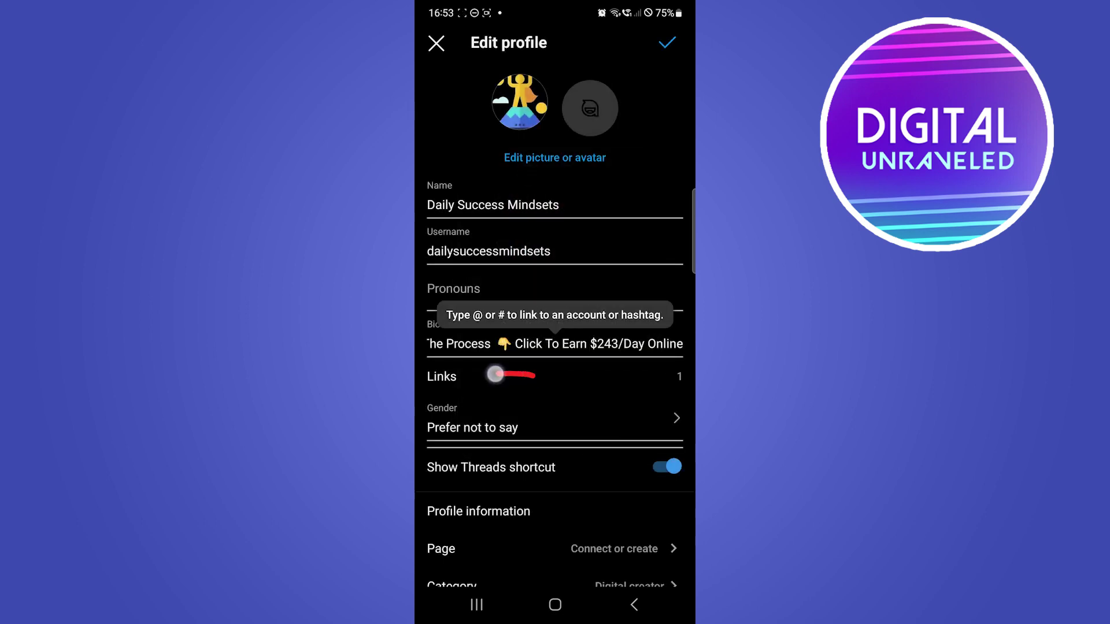
{"action": "left_click", "coordinate": [454, 378]}
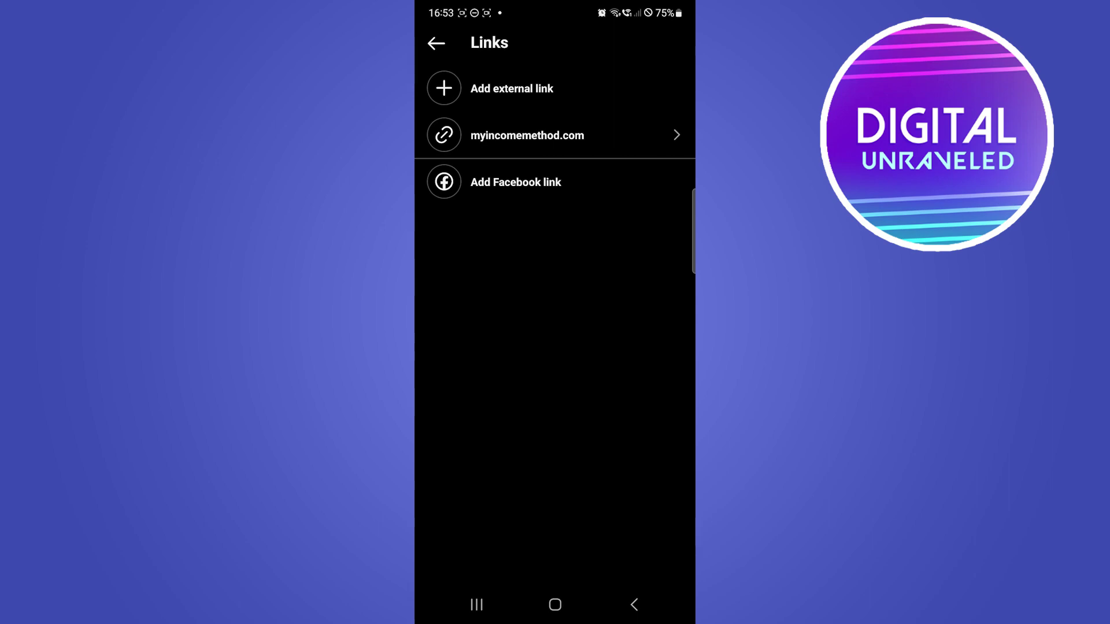
- Swap the myincomemethod.com address for the pasted Twitter profile URL and save the link
{"action": "left_click", "coordinate": [555, 136]}
{"action": "left_click", "coordinate": [613, 97]}
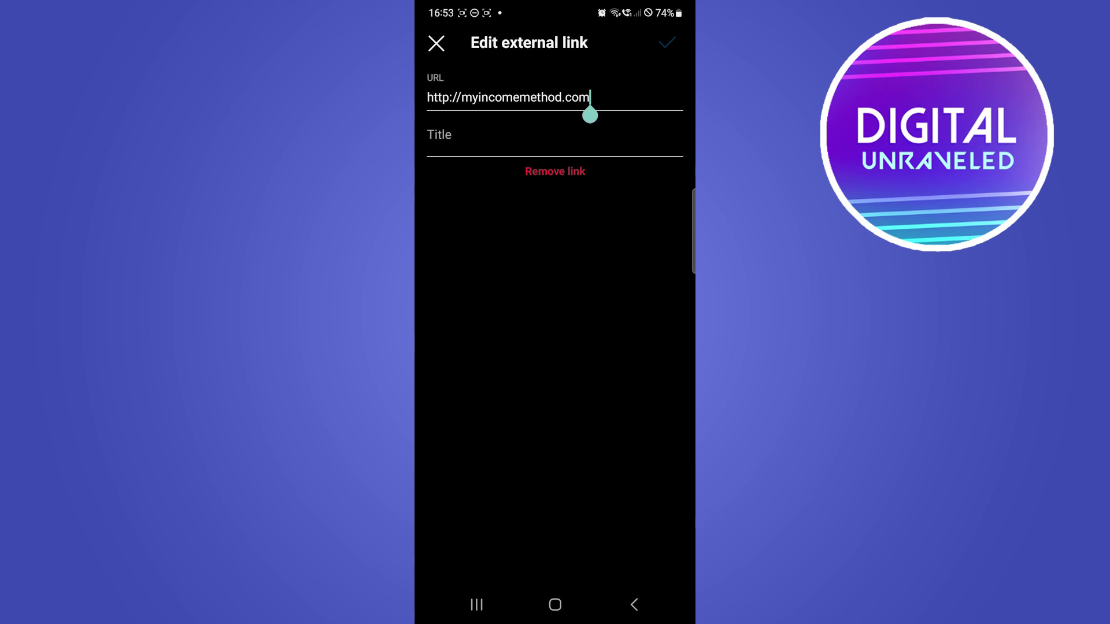
{"action": "key", "text": "BackSpace"}
{"action": "key", "text": "BackSpace"}
{"action": "key", "text": "BackSpace"}
{"action": "key", "text": "BackSpace"}
{"action": "key", "text": "BackSpace"}
{"action": "key", "text": "BackSpace"}
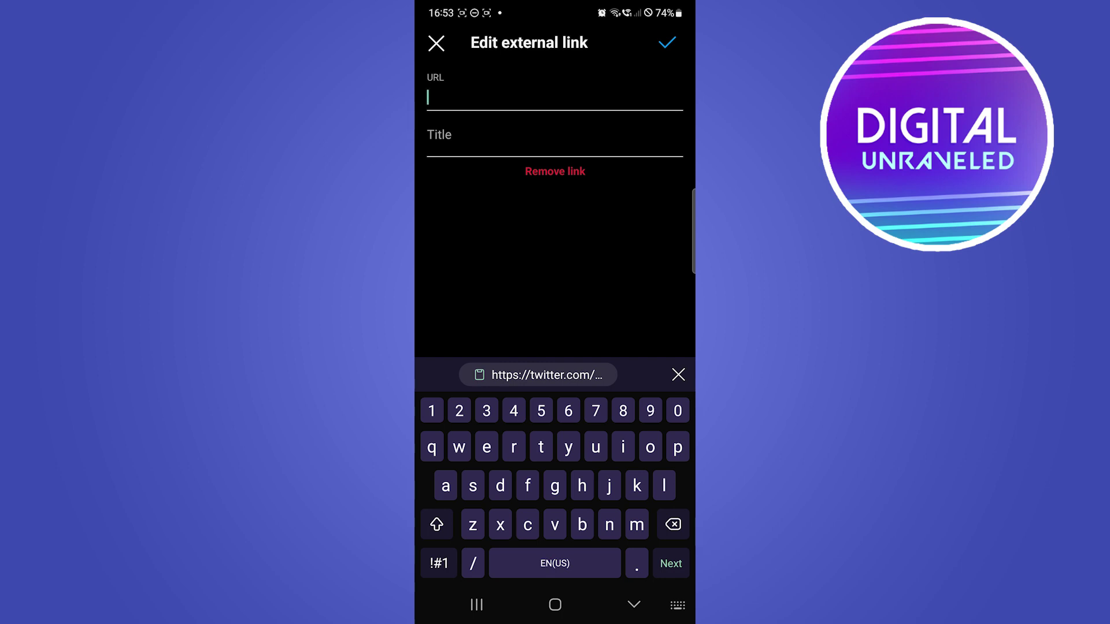
{"action": "left_click", "coordinate": [482, 100]}
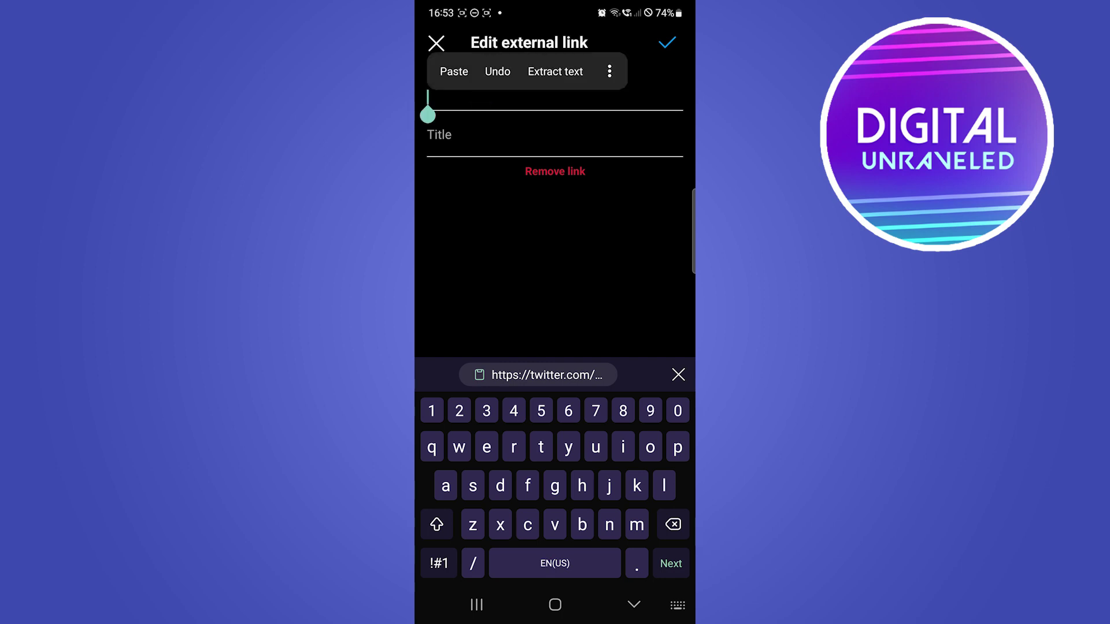
{"action": "left_click", "coordinate": [459, 71]}
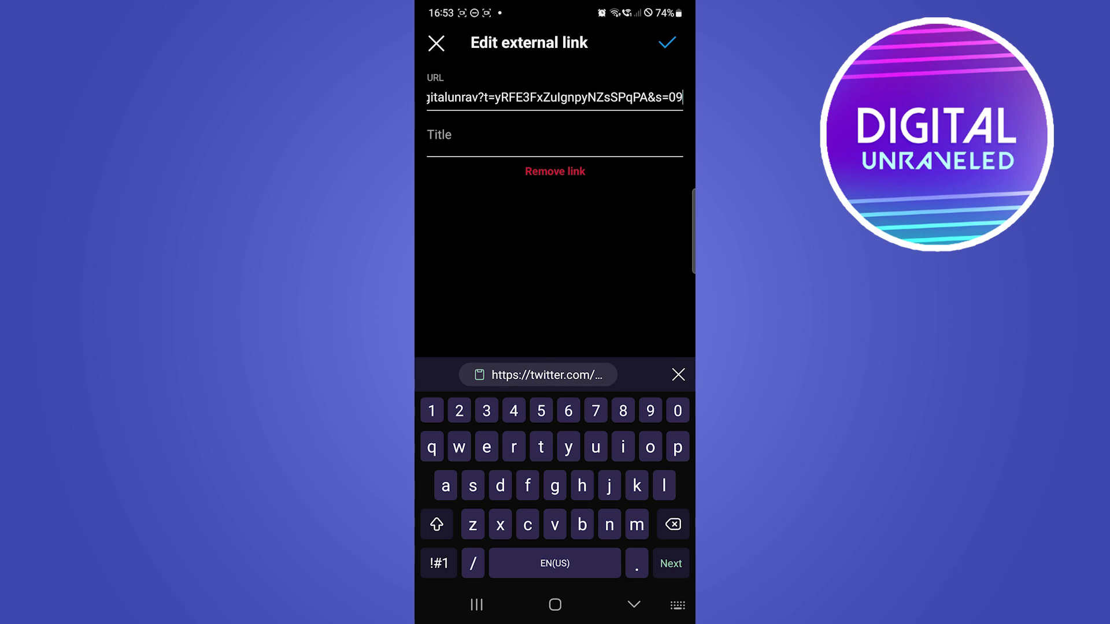
{"action": "left_click", "coordinate": [667, 42]}
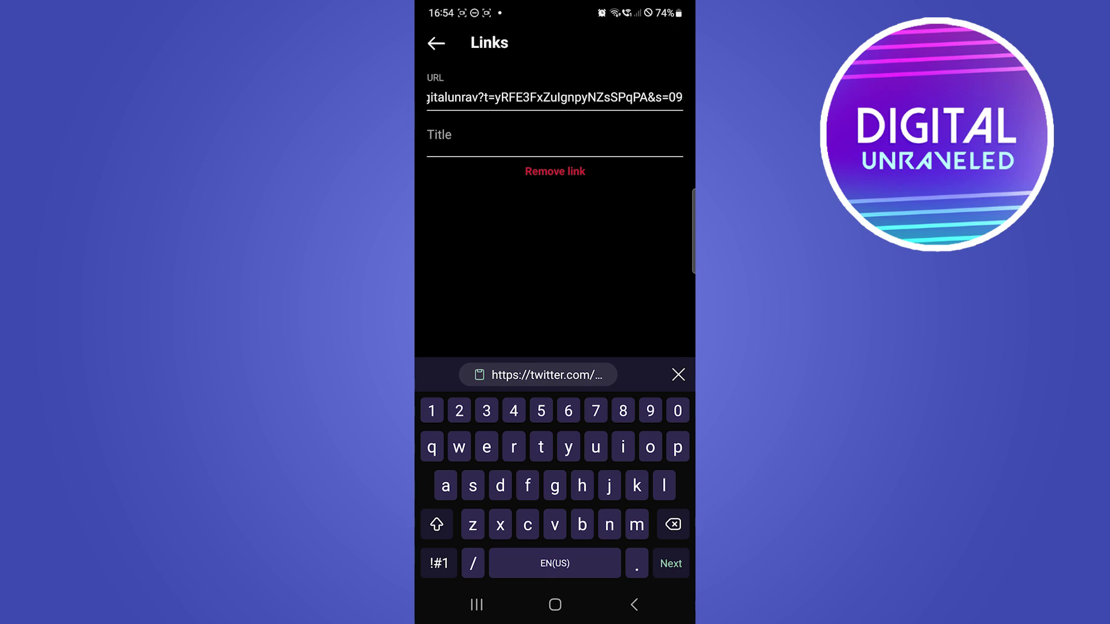
- Save the edited profile, then test the Twitter bio link and return to Instagram
{"action": "left_click", "coordinate": [436, 43]}
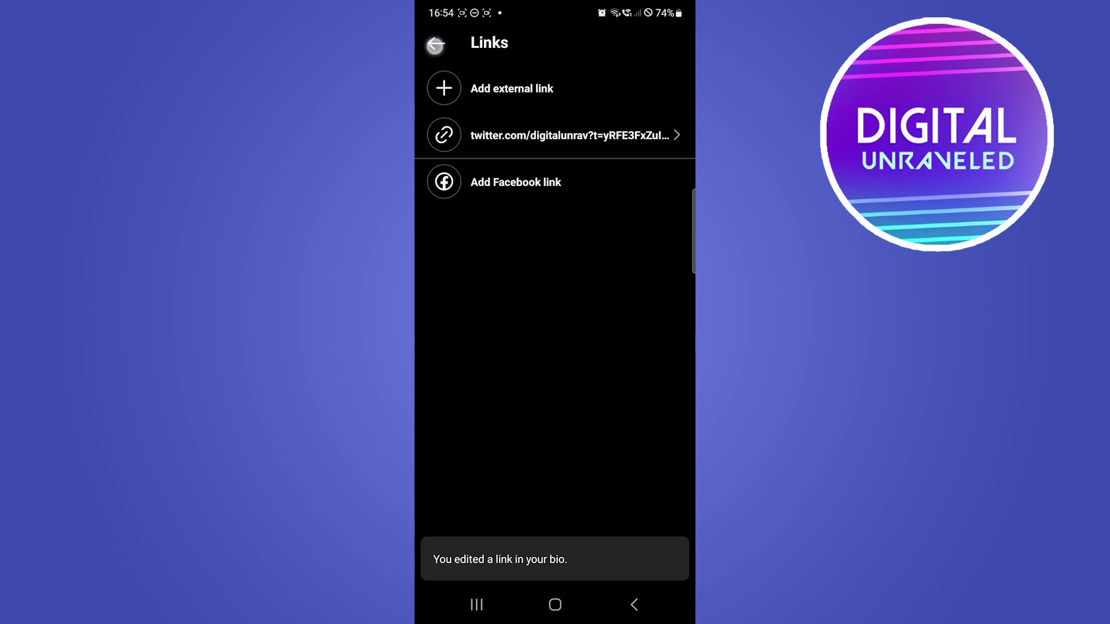
{"action": "left_click", "coordinate": [666, 43]}
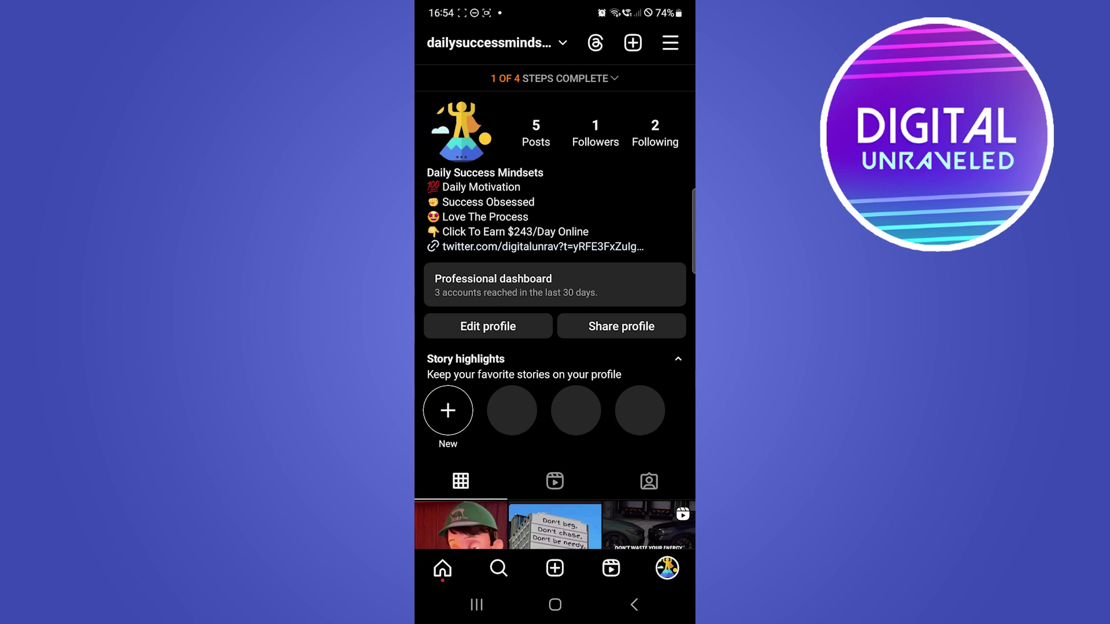
{"action": "left_click", "coordinate": [578, 247]}
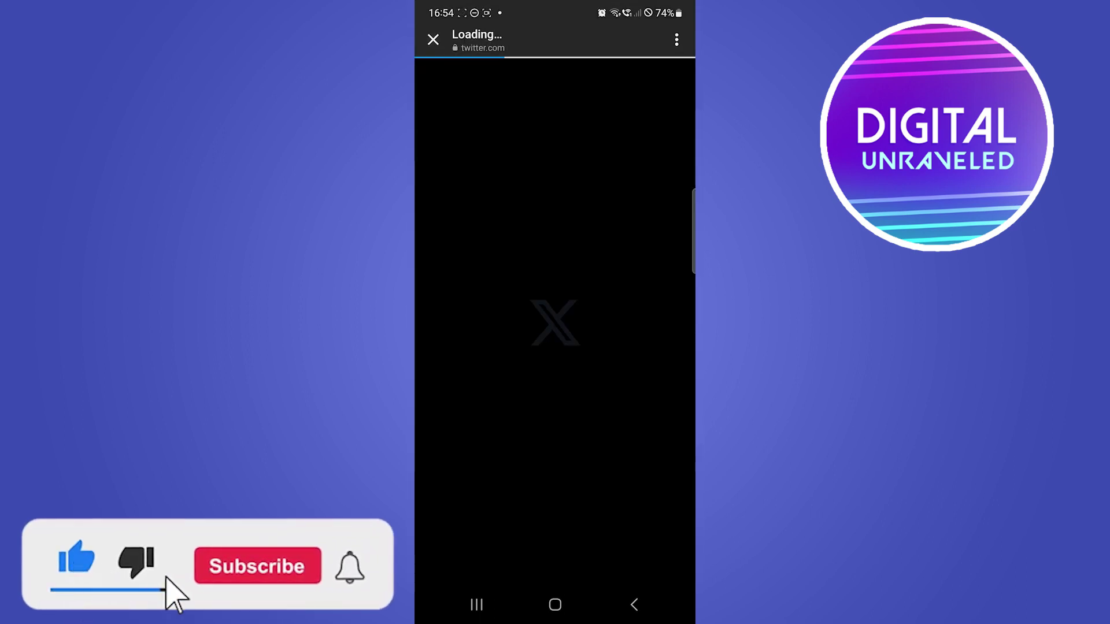
{"action": "key", "text": "Escape"}
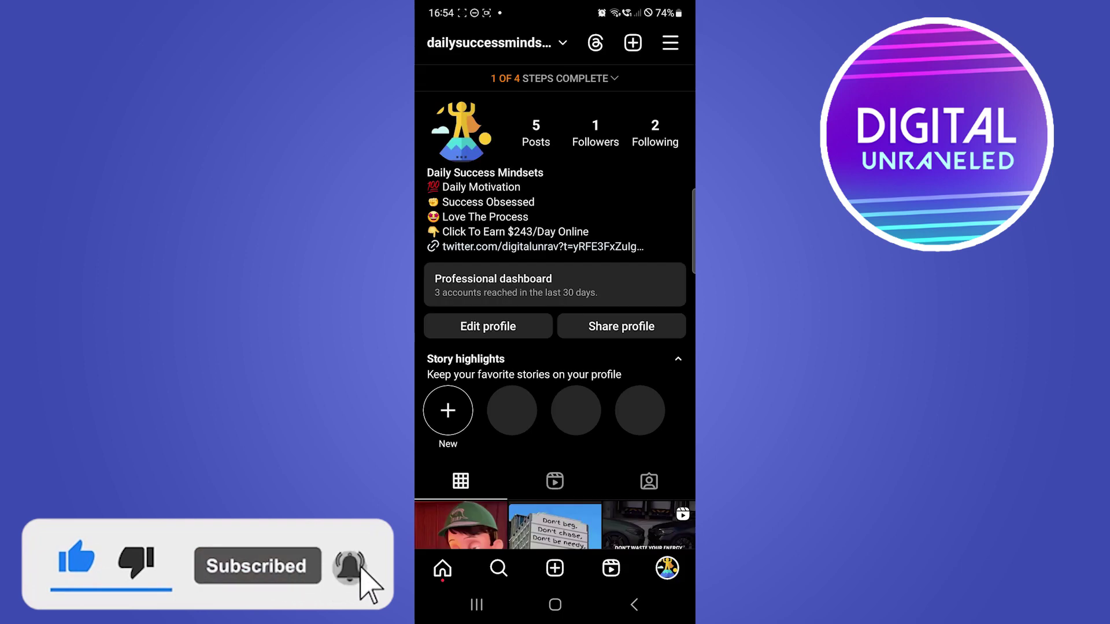